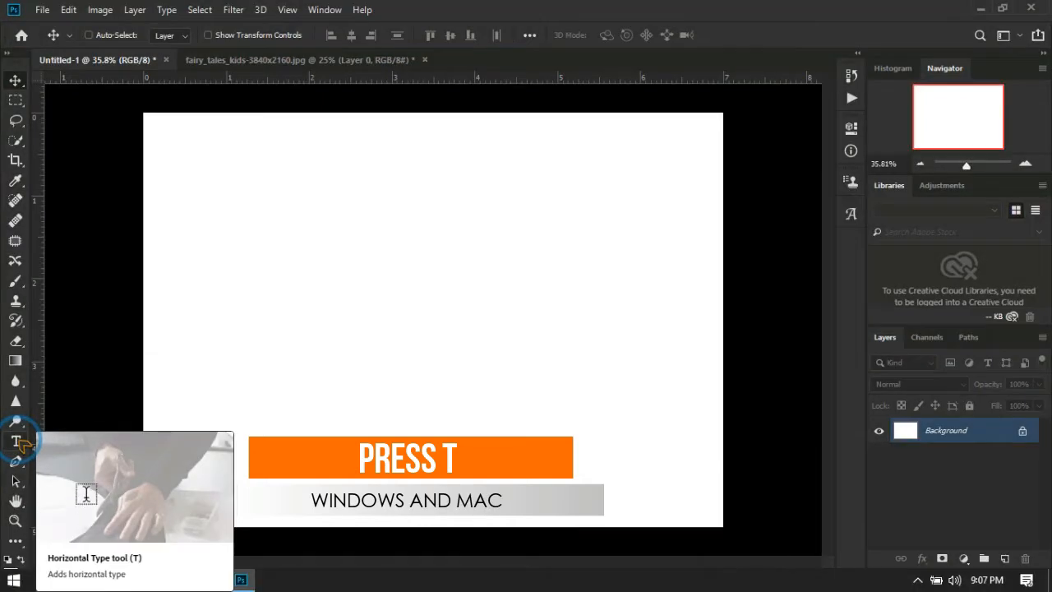
Add a horizontal text layer reading LOVE and move it to the middle of the canvas.
{"action": "left_click", "coordinate": [19, 441]}
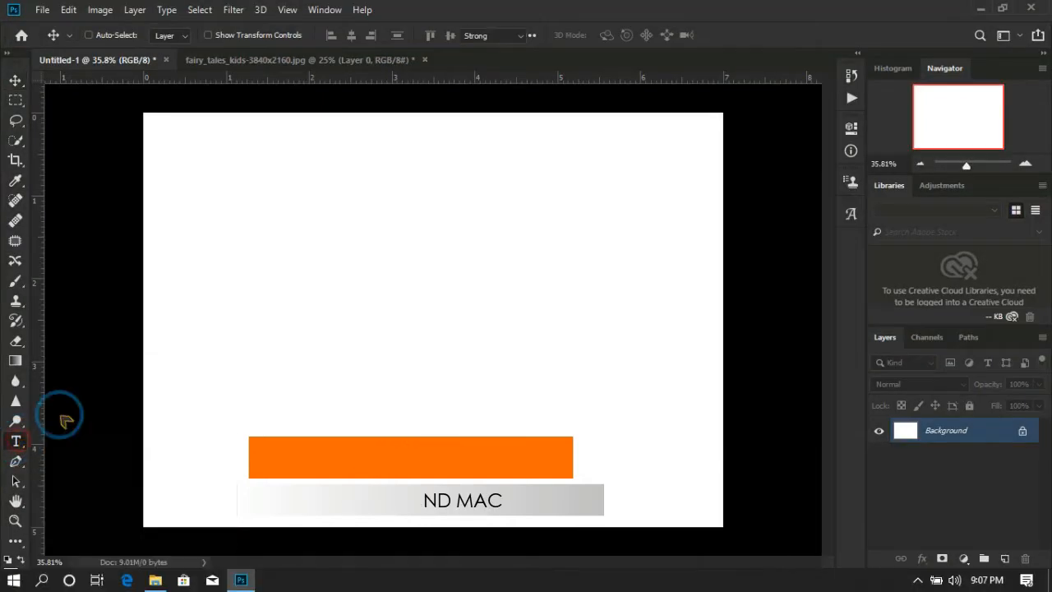
{"action": "left_click", "coordinate": [207, 295]}
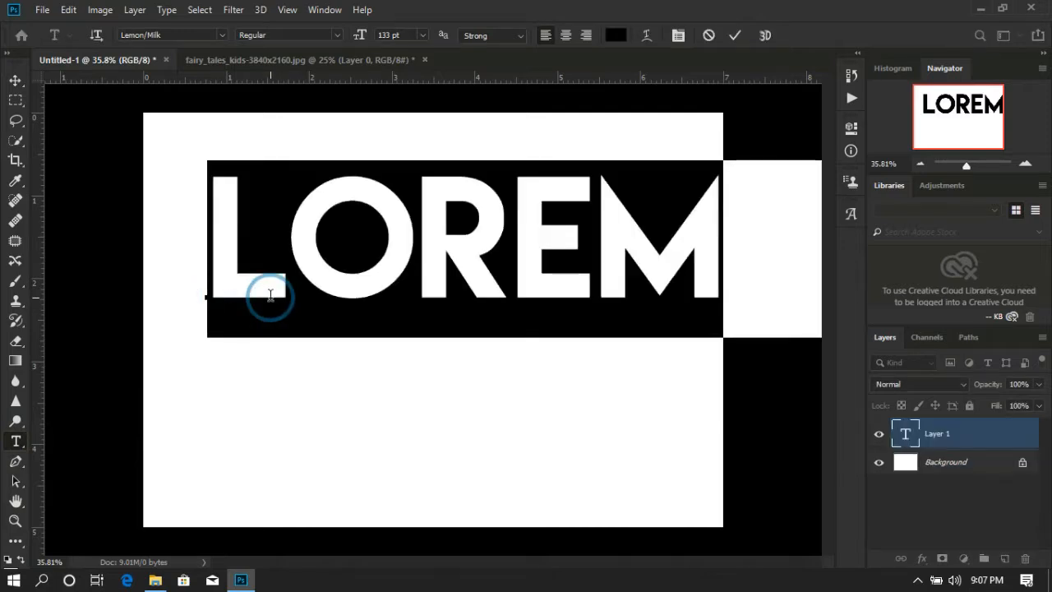
{"action": "type", "text": "LOVE"}
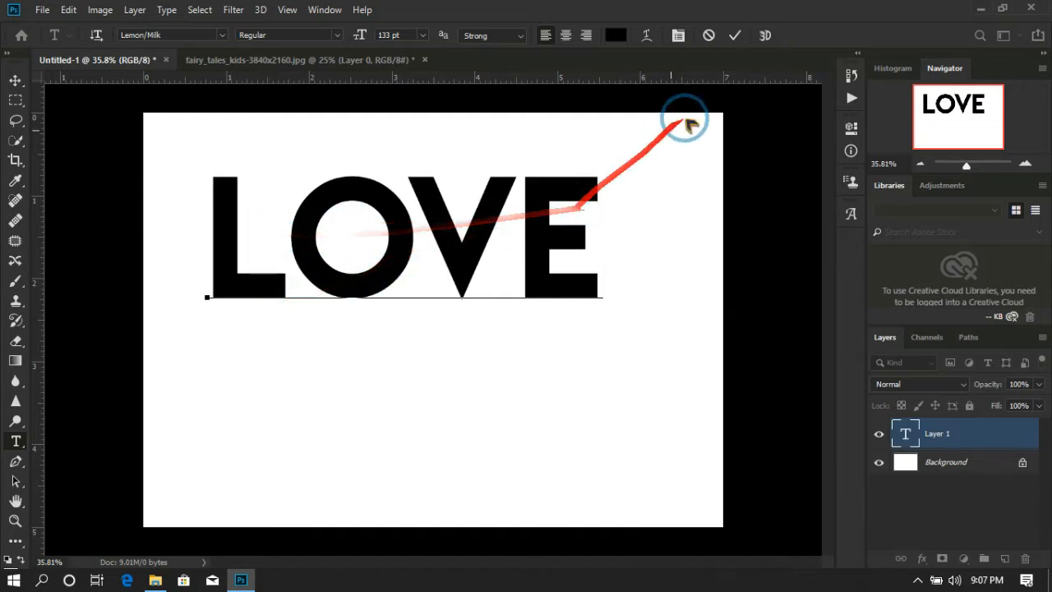
{"action": "left_click", "coordinate": [736, 36]}
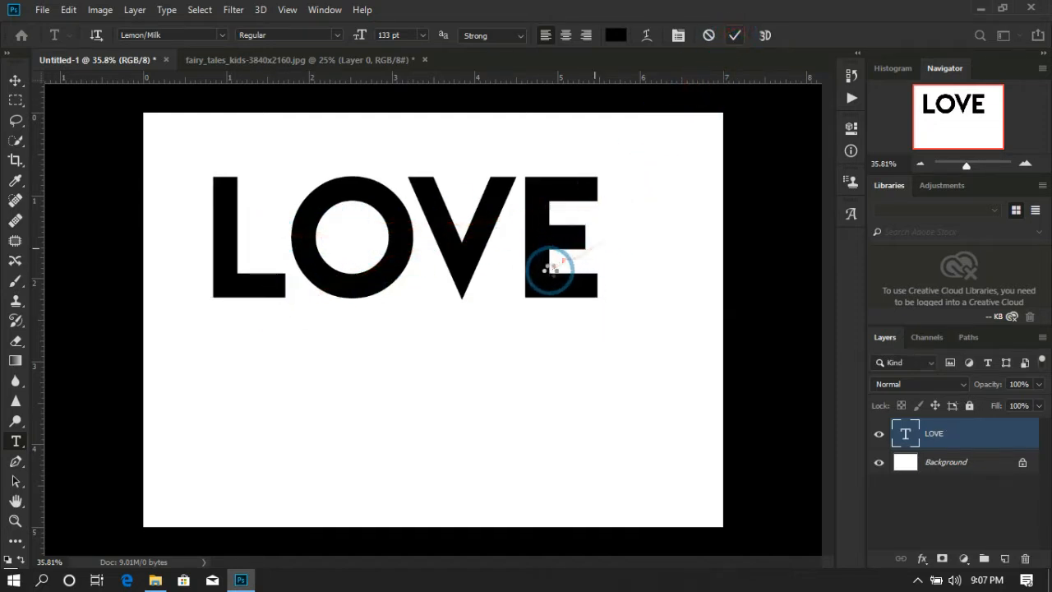
{"action": "key", "text": "v"}
{"action": "left_click_drag", "start_coordinate": [545, 269], "coordinate": [582, 336]}
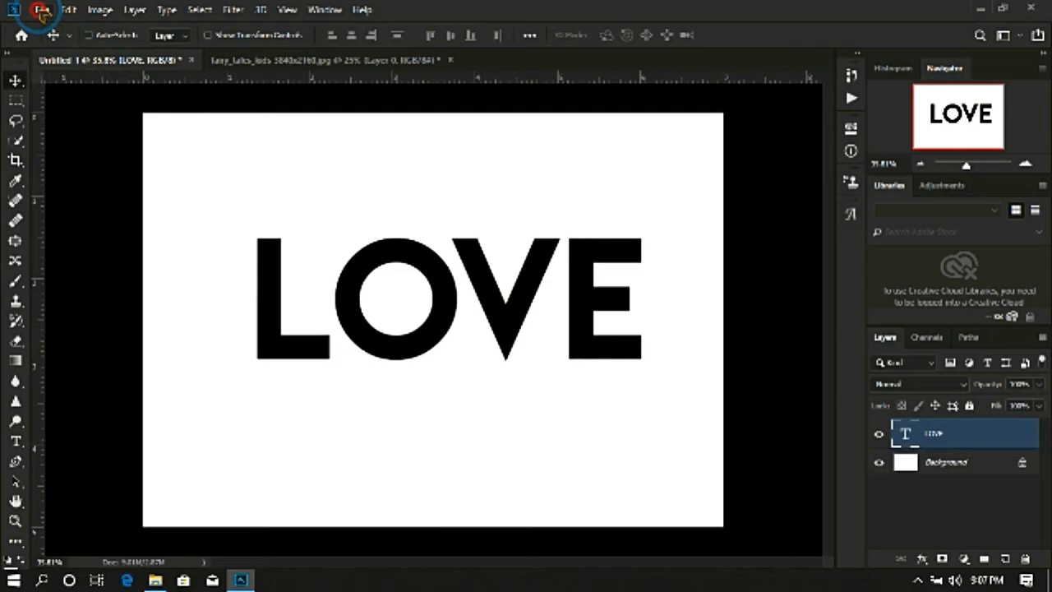
Open the fairy_tales_kids-3840x2160 image from the Wallpapers folder in Pictures.
{"action": "left_click", "coordinate": [41, 9]}
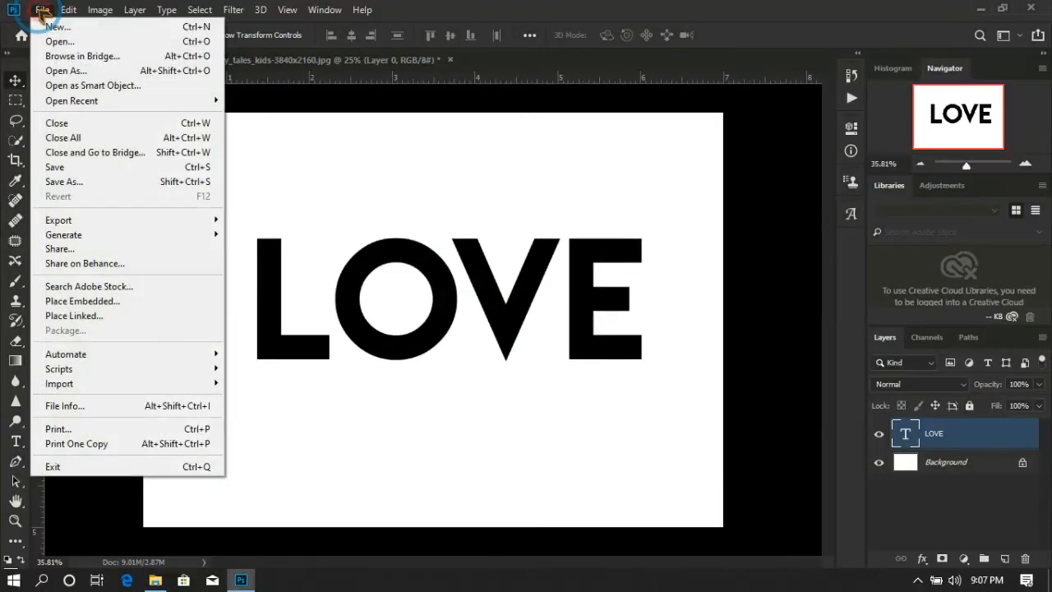
{"action": "left_click", "coordinate": [49, 33]}
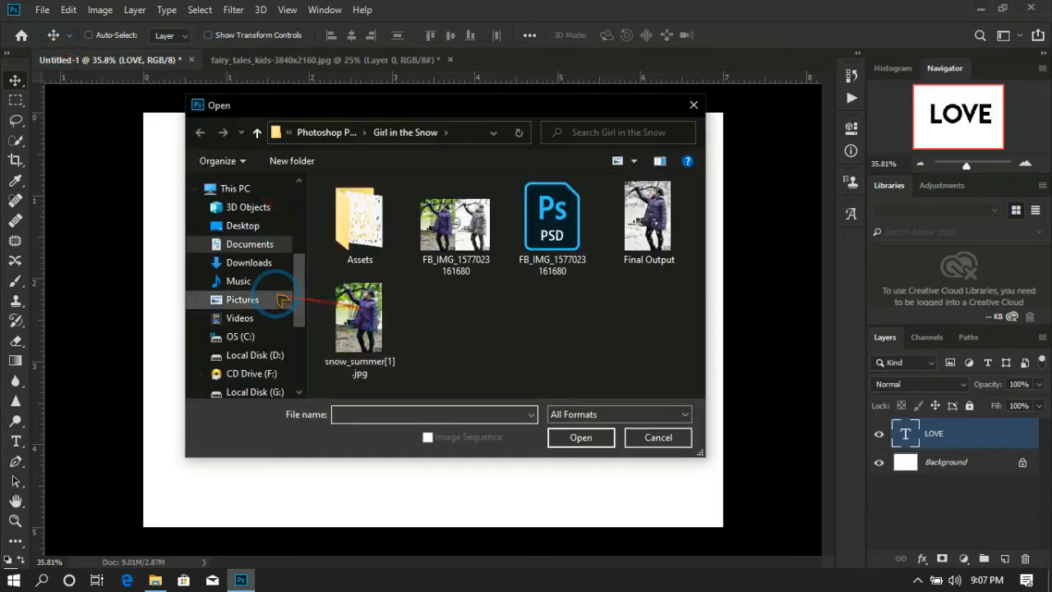
{"action": "left_click", "coordinate": [245, 299]}
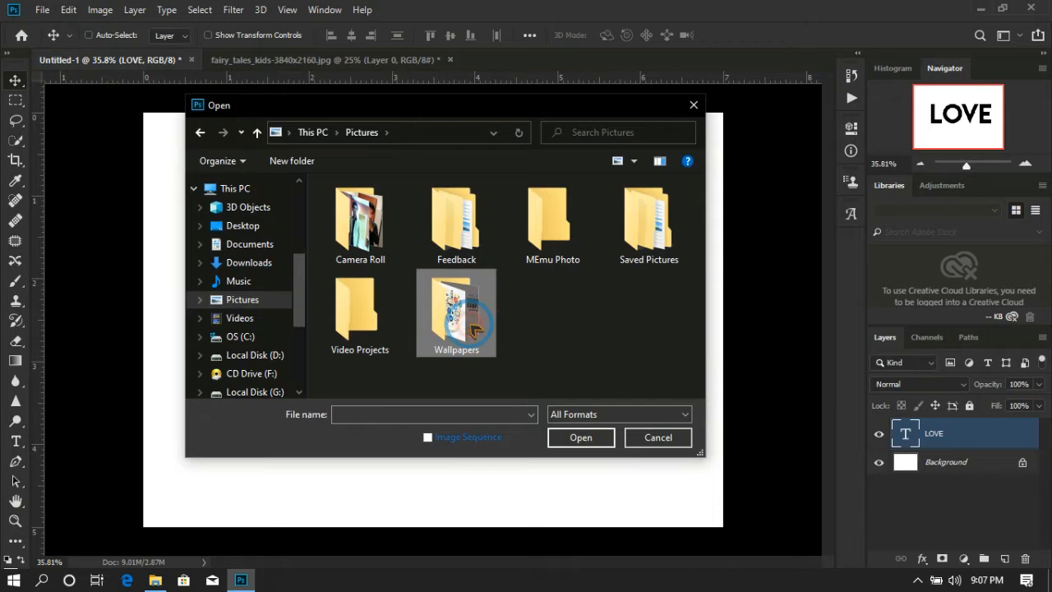
{"action": "double_click", "coordinate": [460, 319]}
{"action": "scroll", "coordinate": [488, 284], "scroll_direction": "down", "scroll_amount": 3}
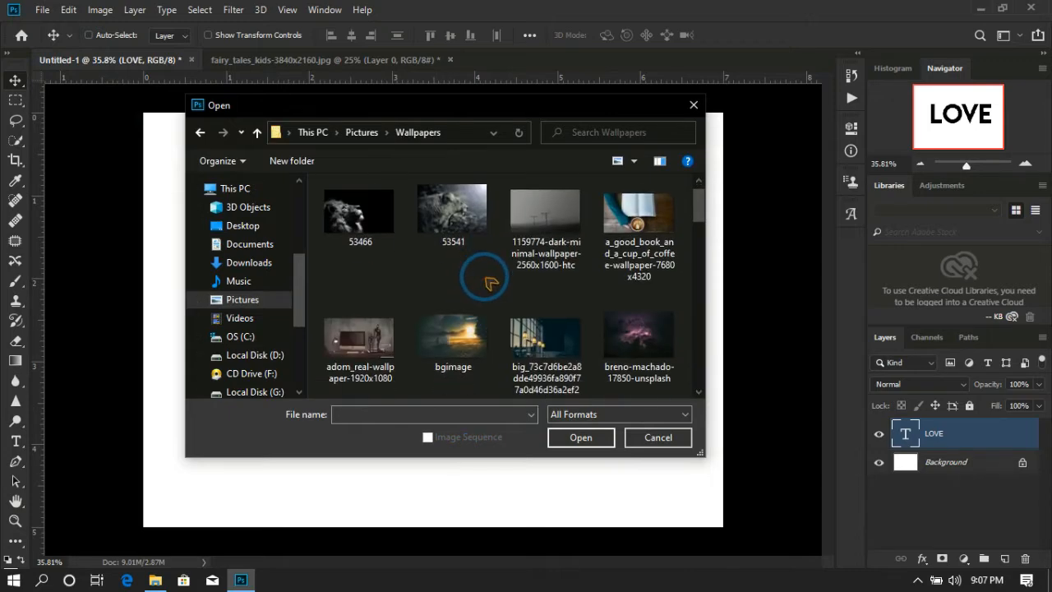
{"action": "scroll", "coordinate": [488, 283], "scroll_direction": "down", "scroll_amount": 2}
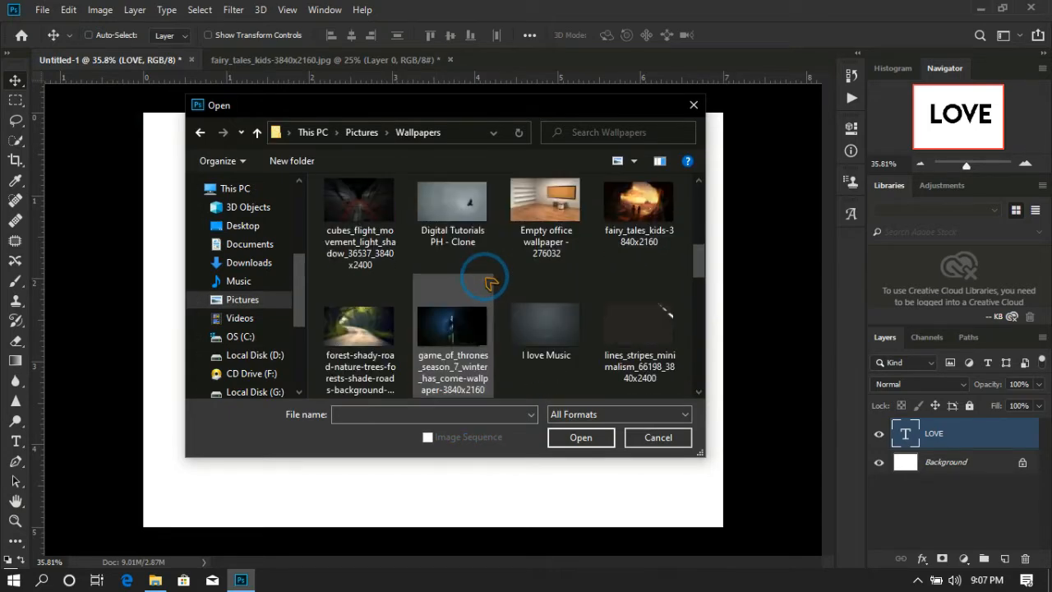
{"action": "left_click", "coordinate": [645, 218]}
{"action": "left_click", "coordinate": [589, 438]}
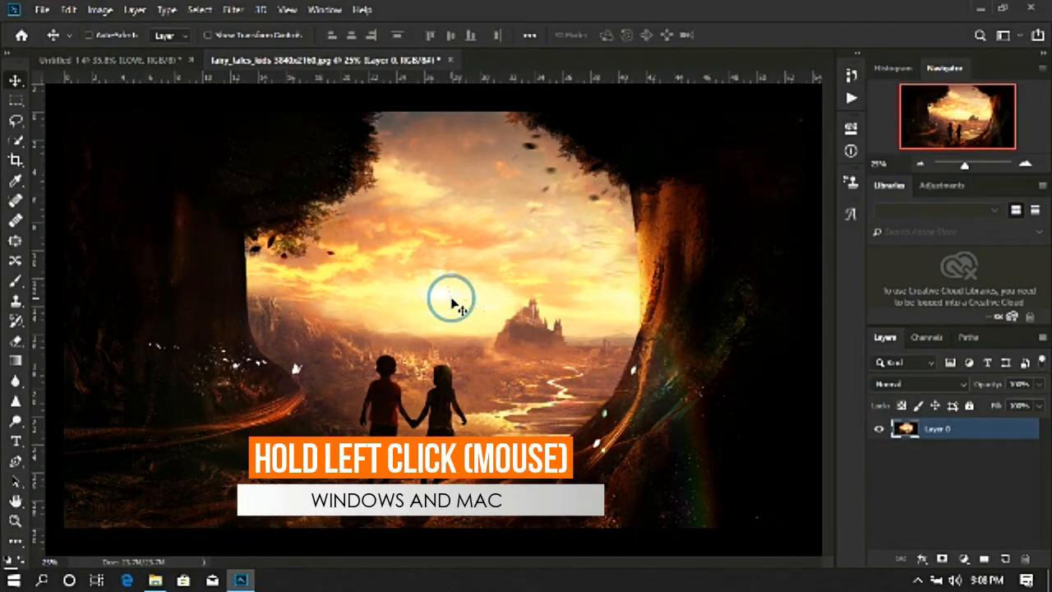
Copy the fairy tales image into the Untitled-1 document, scale it to 46.45%, and center it over the LOVE text.
{"action": "left_click_drag", "start_coordinate": [450, 301], "coordinate": [505, 313]}
{"action": "scroll", "coordinate": [505, 304], "scroll_direction": "down", "scroll_amount": 3}
{"action": "scroll", "coordinate": [506, 304], "scroll_direction": "down", "scroll_amount": 3}
{"action": "key", "text": "ctrl+t"}
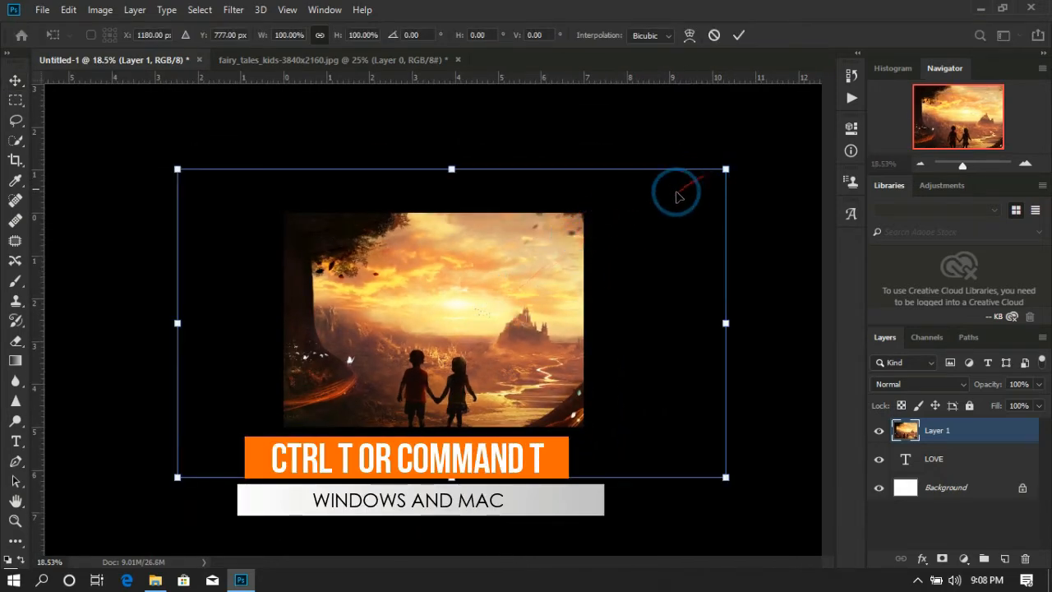
{"action": "left_click_drag", "start_coordinate": [727, 170], "coordinate": [415, 359]}
{"action": "left_click_drag", "start_coordinate": [415, 360], "coordinate": [521, 306]}
{"action": "key", "text": "Return"}
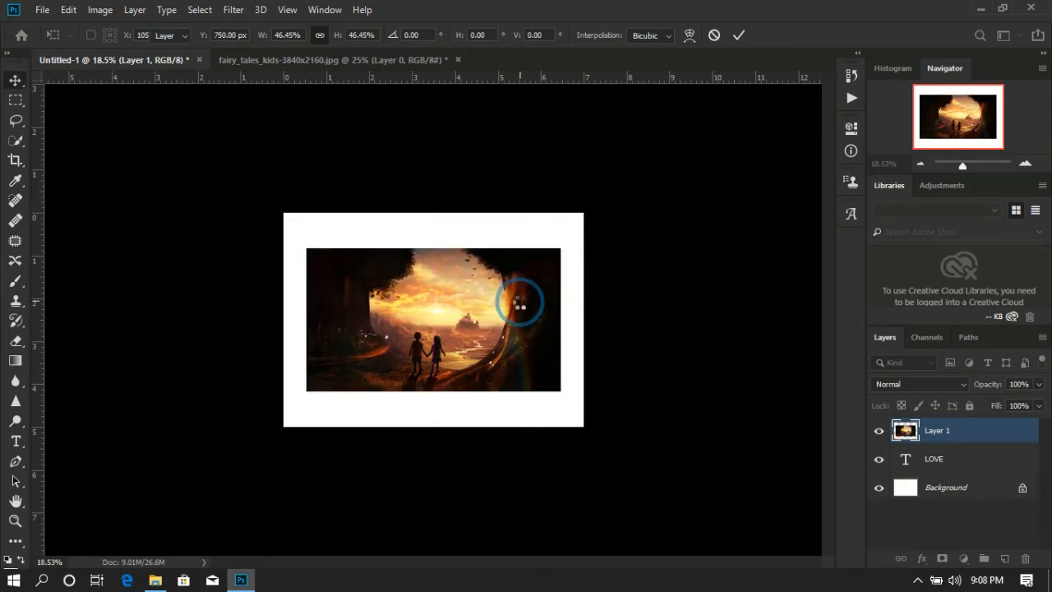
{"action": "scroll", "coordinate": [520, 304], "scroll_direction": "up", "scroll_amount": 6}
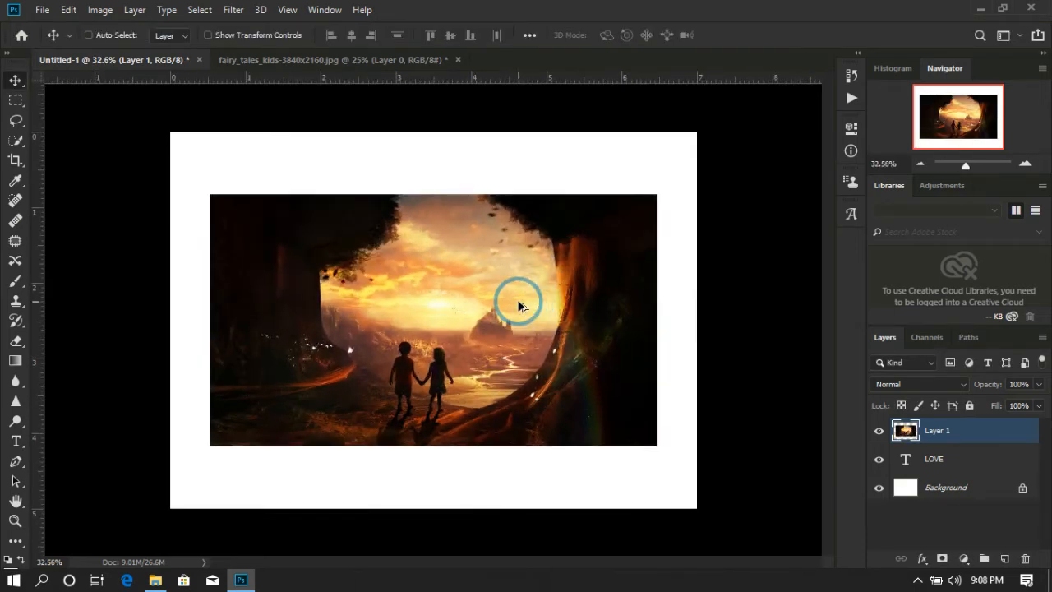
Clip the image layer to the LOVE text and reposition the image so the two children fall between the O and V.
{"action": "left_click", "coordinate": [963, 457]}
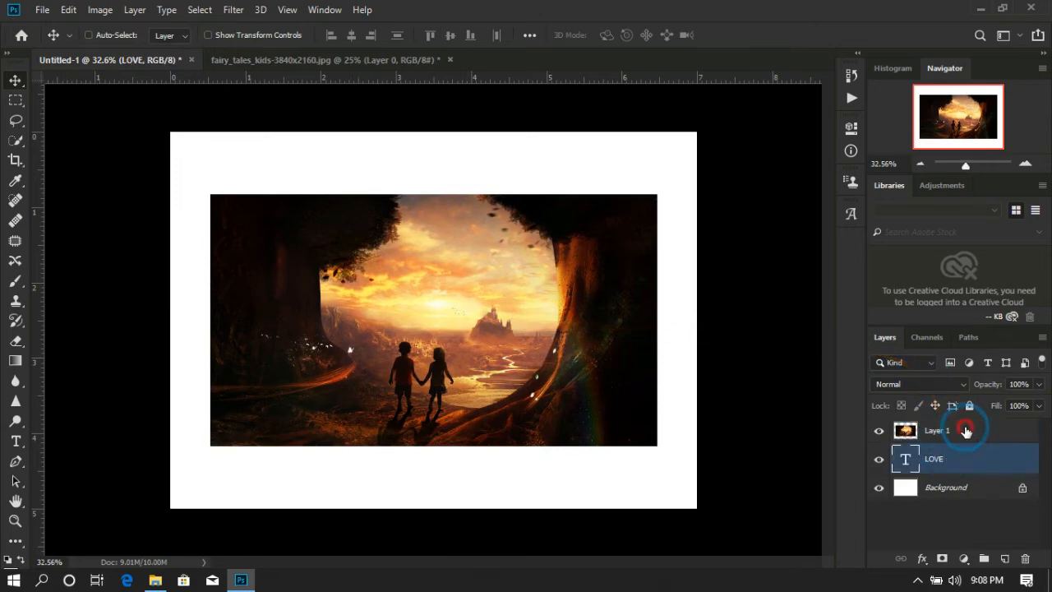
{"action": "left_click", "coordinate": [966, 433]}
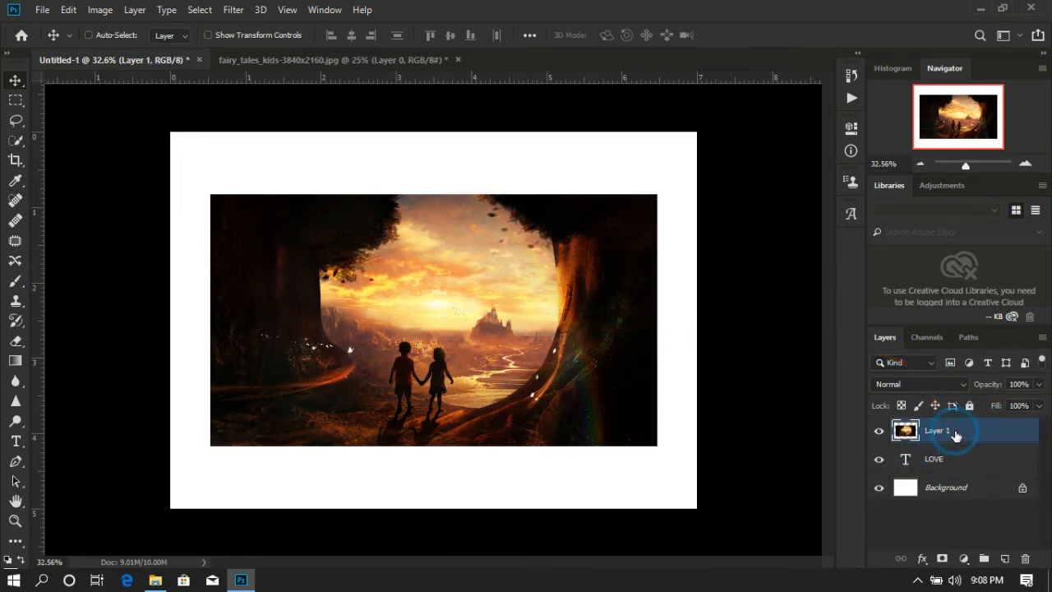
{"action": "mouse_move", "coordinate": [493, 311]}
{"action": "left_mouse_down"}
{"action": "mouse_move", "coordinate": [483, 363]}
{"action": "mouse_move", "coordinate": [494, 445]}
{"action": "mouse_move", "coordinate": [507, 345]}
{"action": "mouse_move", "coordinate": [492, 310]}
{"action": "left_mouse_up"}
{"action": "left_click", "coordinate": [968, 430]}
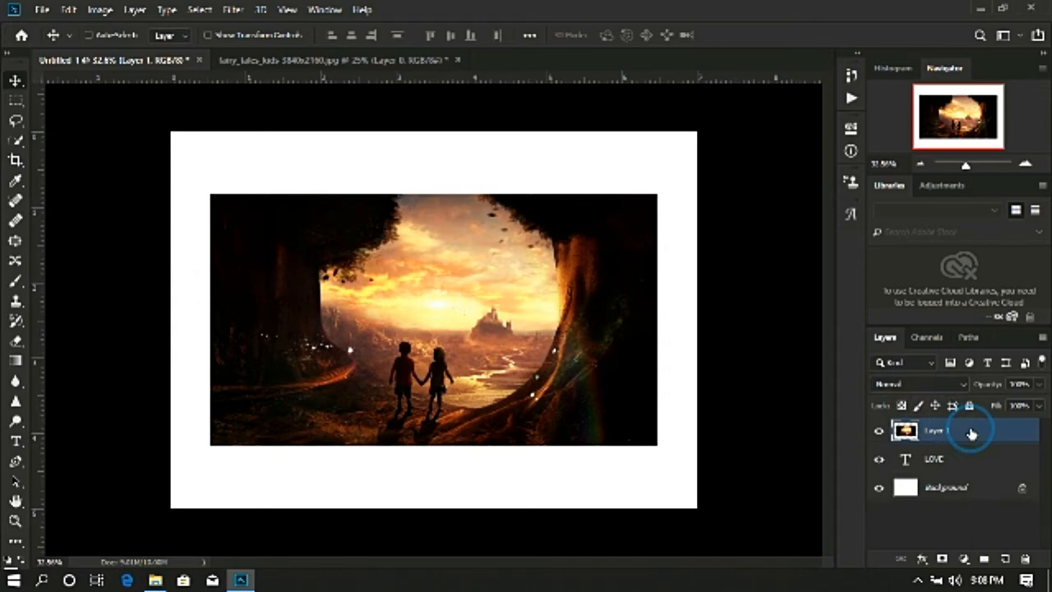
{"action": "right_click", "coordinate": [971, 433]}
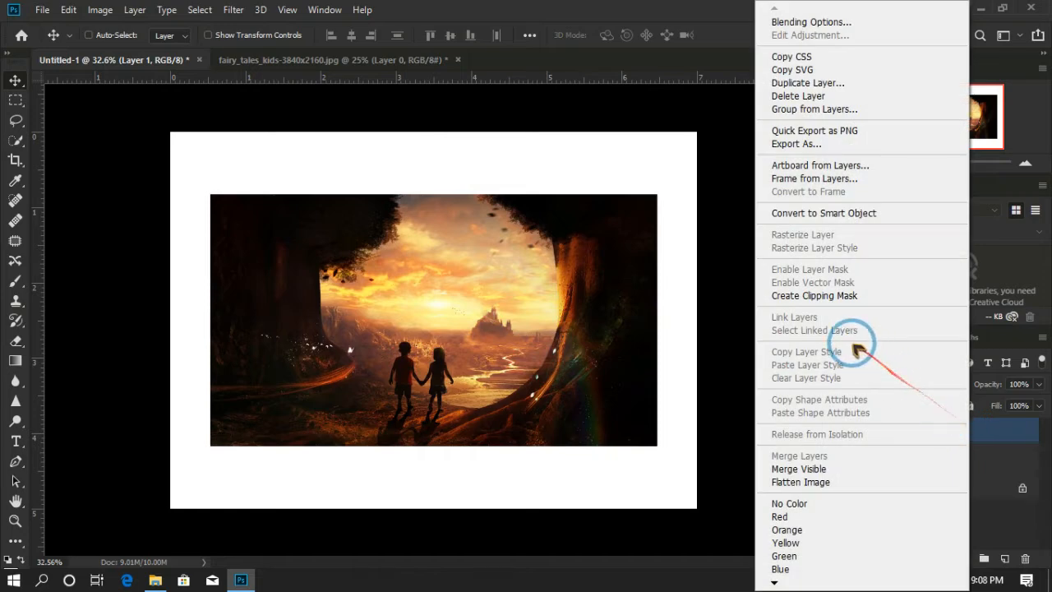
{"action": "left_click", "coordinate": [837, 298]}
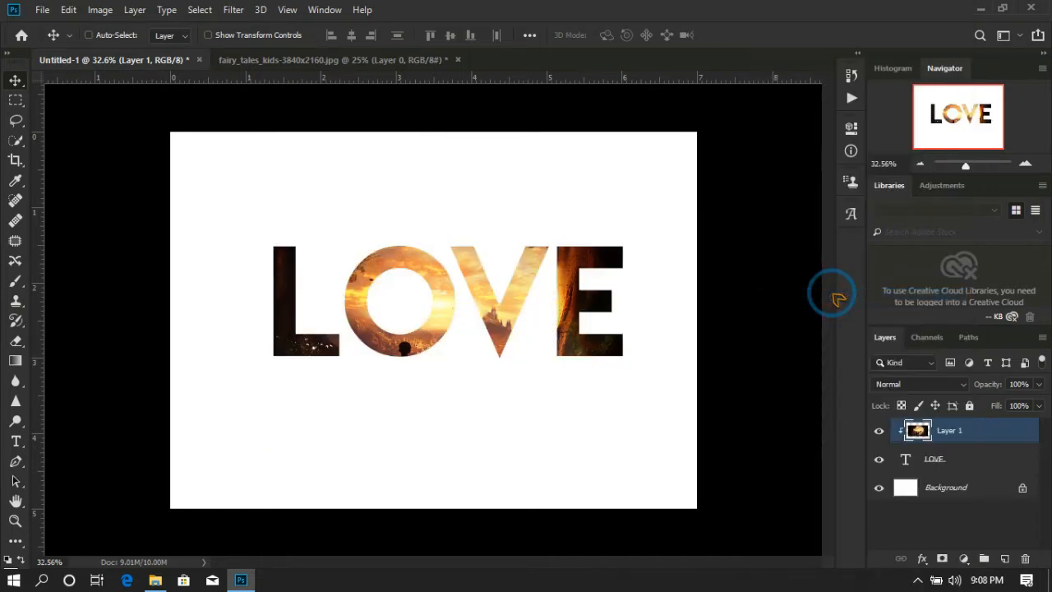
{"action": "left_click_drag", "start_coordinate": [511, 311], "coordinate": [522, 333]}
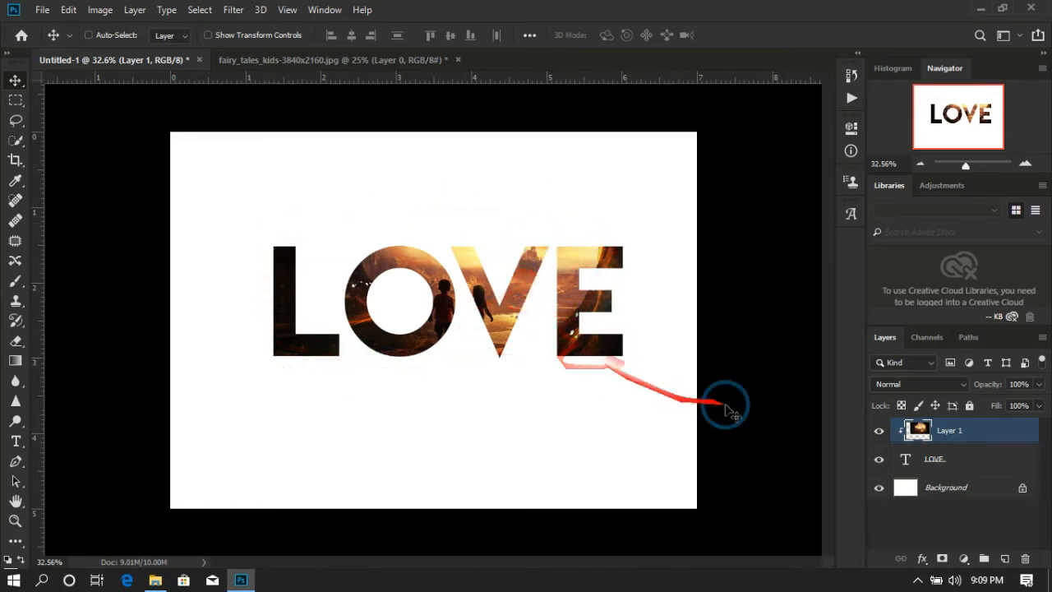
Select the LOVE text layer and look over its layer style blending options.
{"action": "left_click", "coordinate": [968, 464]}
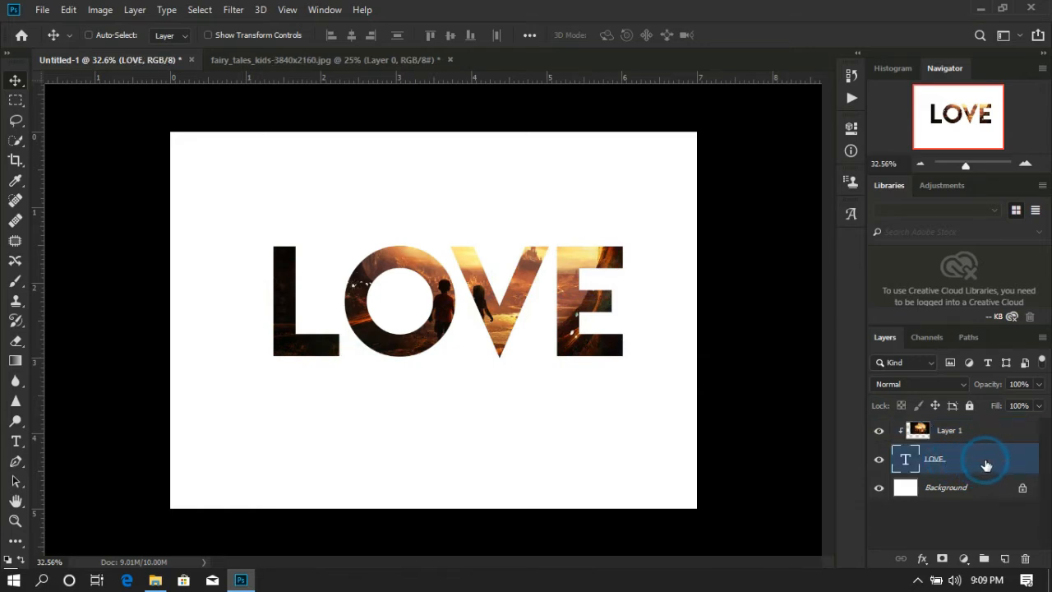
{"action": "right_click", "coordinate": [990, 464]}
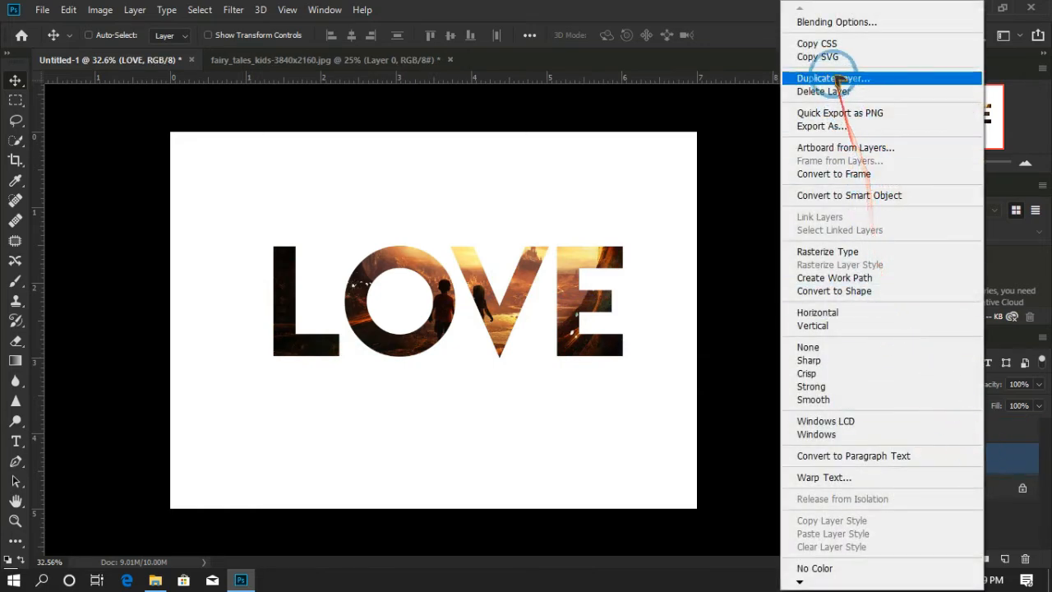
{"action": "left_click", "coordinate": [831, 23]}
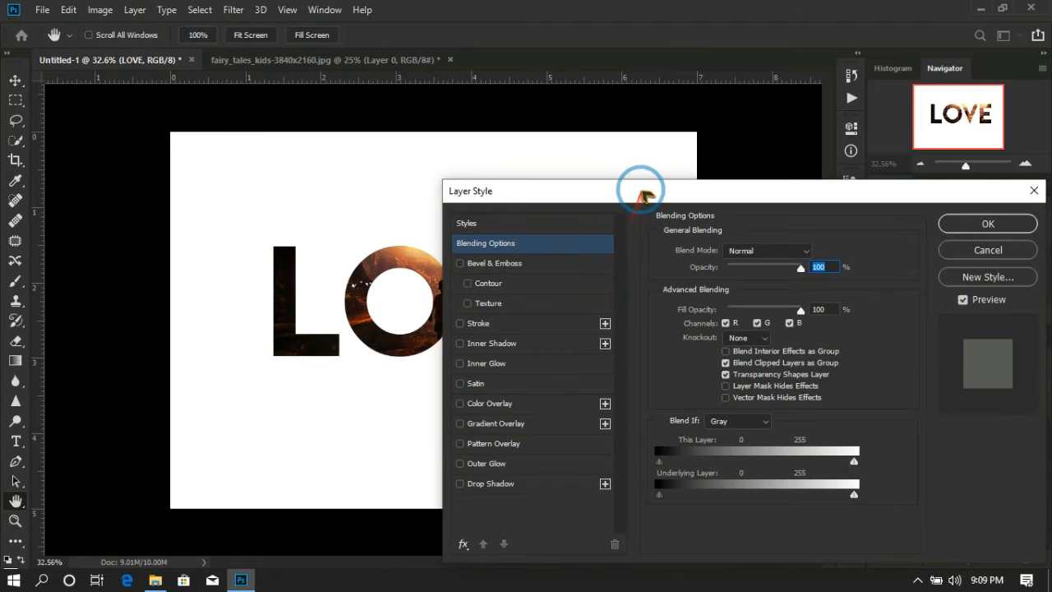
{"action": "left_click_drag", "start_coordinate": [641, 194], "coordinate": [615, 107]}
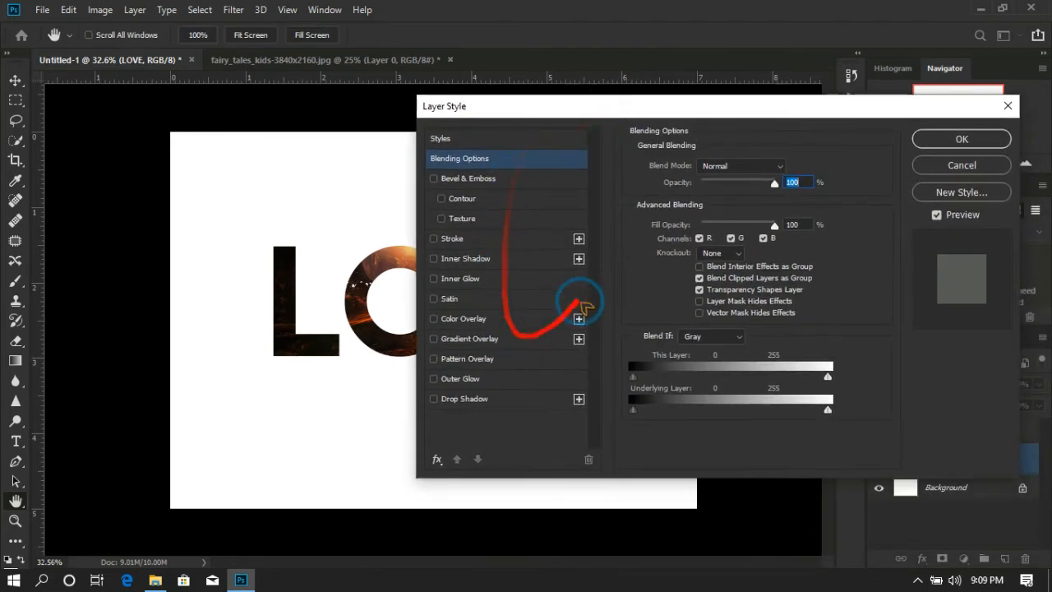
{"action": "left_click", "coordinate": [963, 165]}
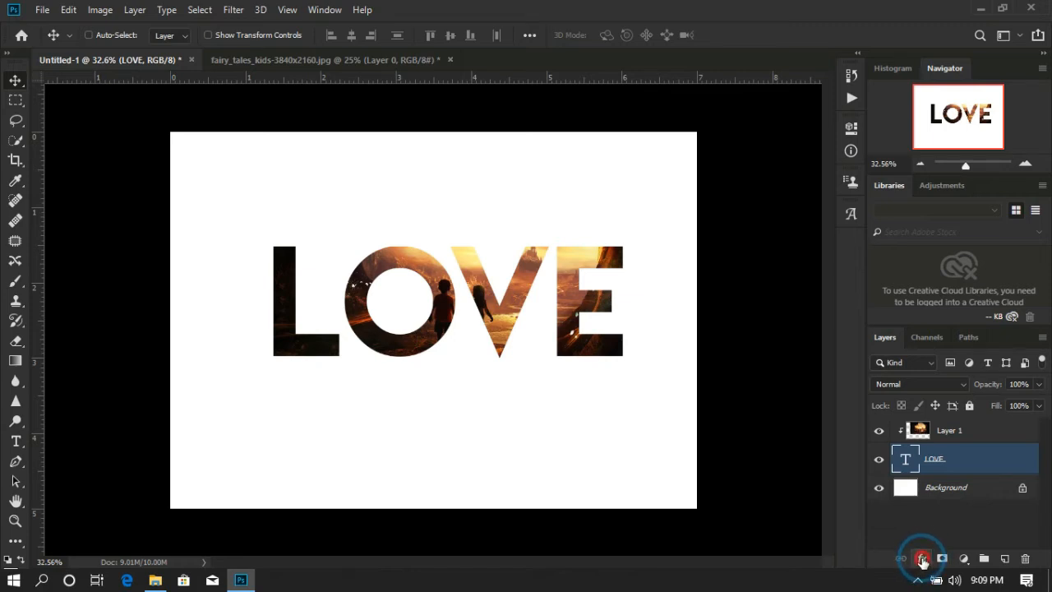
Add a Stroke layer style to the LOVE text and set the stroke color to black (000000).
{"action": "left_click", "coordinate": [922, 560]}
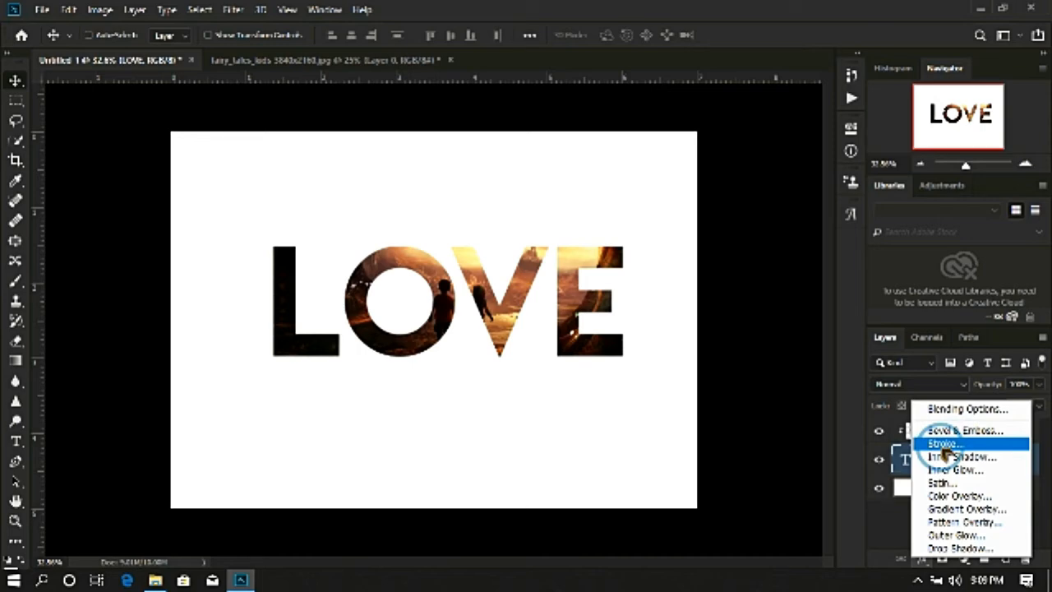
{"action": "left_click", "coordinate": [944, 444]}
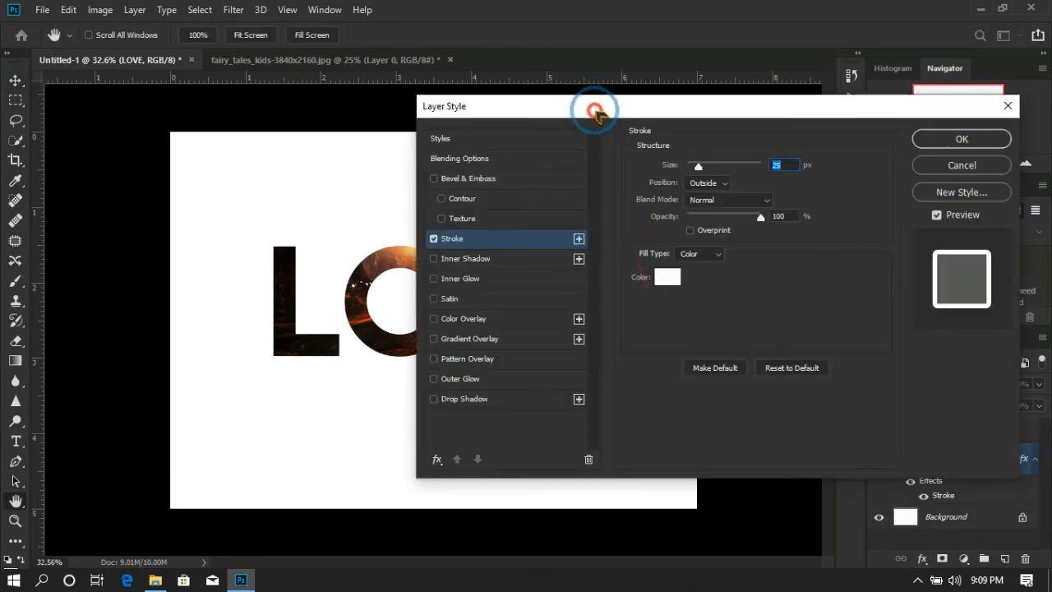
{"action": "left_click_drag", "start_coordinate": [596, 114], "coordinate": [601, 136]}
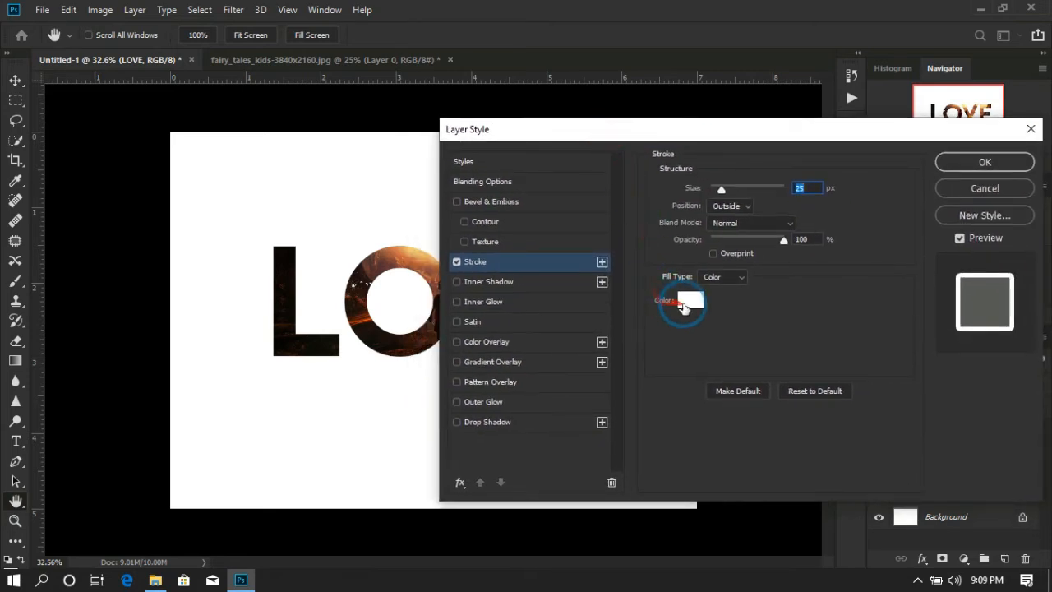
{"action": "left_click", "coordinate": [690, 300]}
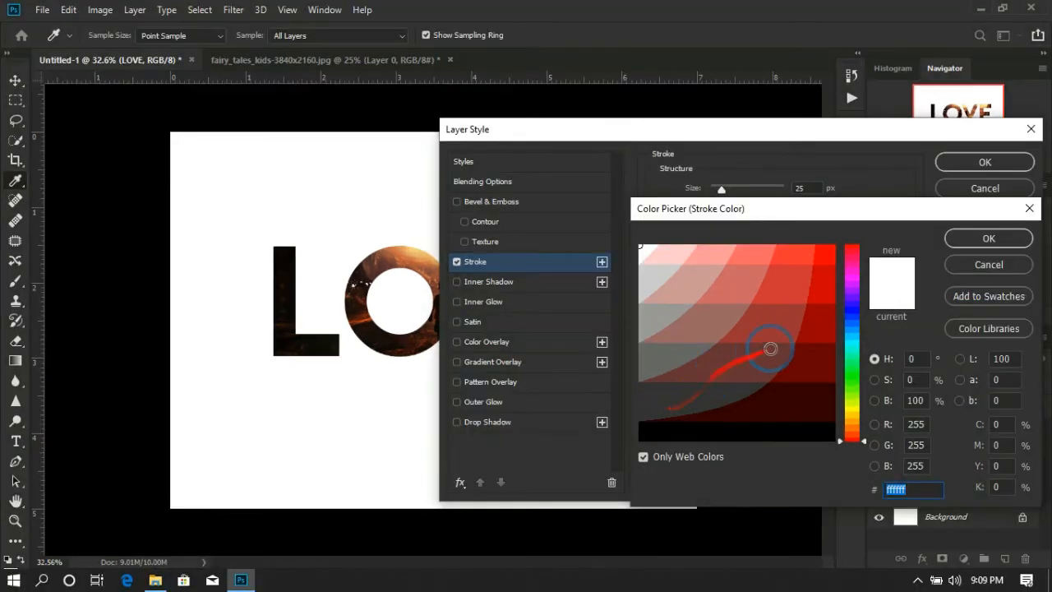
{"action": "left_click_drag", "start_coordinate": [702, 424], "coordinate": [771, 408]}
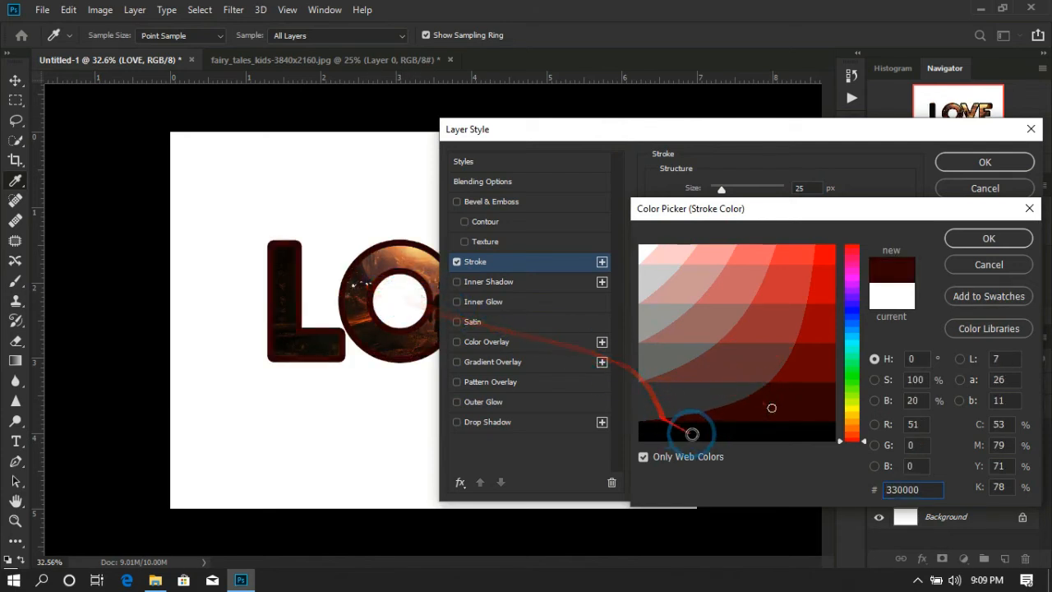
{"action": "left_click", "coordinate": [693, 431]}
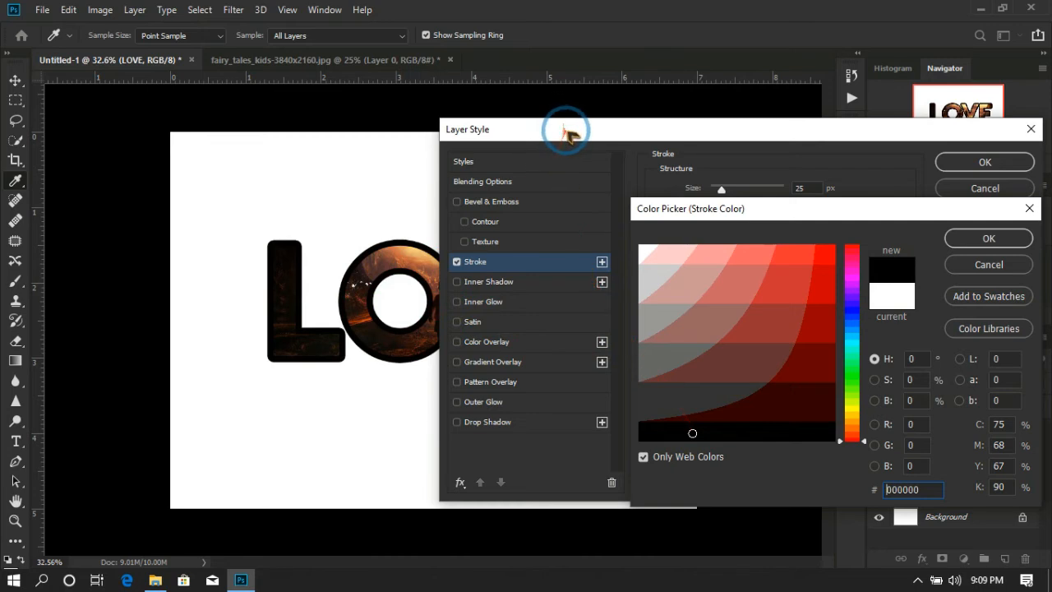
{"action": "left_click", "coordinate": [988, 237]}
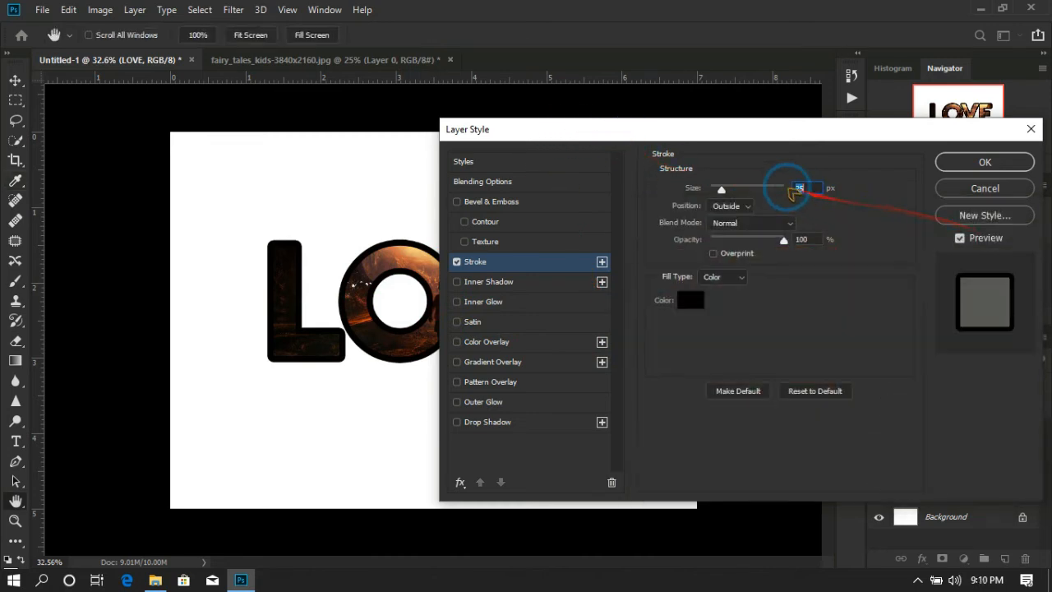
Set the LOVE text's stroke size to 8 px and its opacity to 100%.
{"action": "left_click_drag", "start_coordinate": [721, 189], "coordinate": [716, 188]}
{"action": "mouse_move", "coordinate": [704, 131]}
{"action": "left_mouse_down"}
{"action": "mouse_move", "coordinate": [704, 159]}
{"action": "mouse_move", "coordinate": [779, 349]}
{"action": "mouse_move", "coordinate": [732, 183]}
{"action": "mouse_move", "coordinate": [737, 164]}
{"action": "mouse_move", "coordinate": [754, 173]}
{"action": "left_mouse_up"}
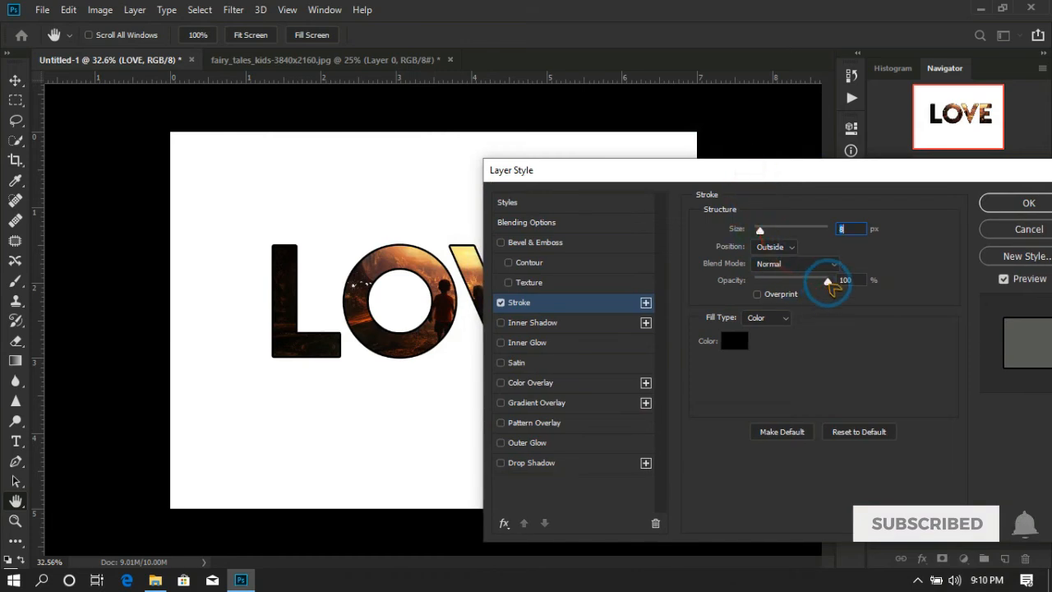
{"action": "mouse_move", "coordinate": [824, 282]}
{"action": "left_mouse_down"}
{"action": "mouse_move", "coordinate": [790, 283]}
{"action": "mouse_move", "coordinate": [834, 288]}
{"action": "left_mouse_up"}
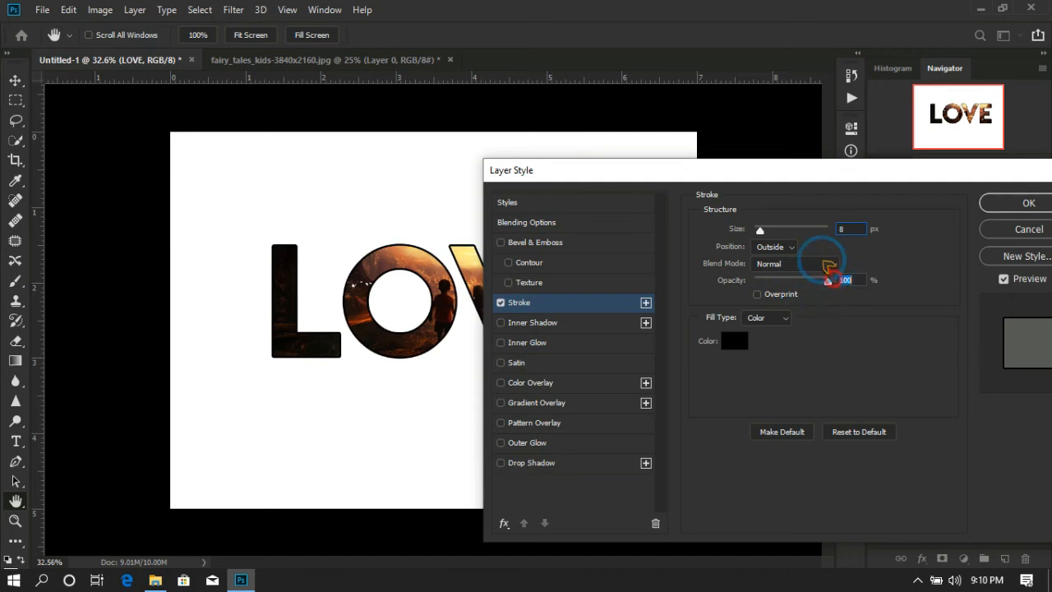
Recolor the LOVE text's stroke, trying red shades before applying orange ff9966 sampled from the image inside the letter O.
{"action": "left_click", "coordinate": [745, 342]}
{"action": "left_click", "coordinate": [824, 309]}
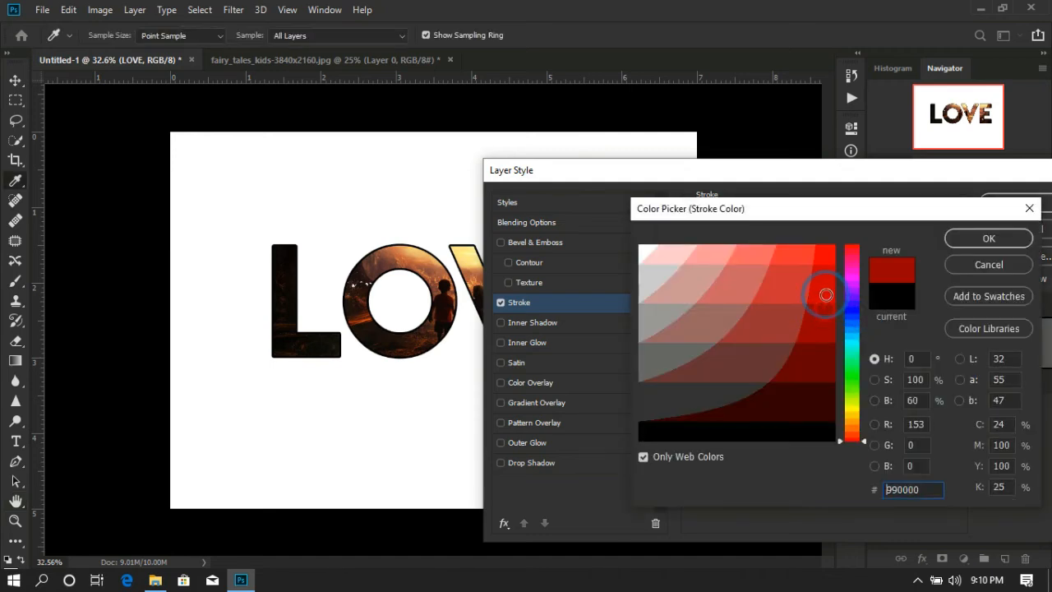
{"action": "left_click_drag", "start_coordinate": [825, 309], "coordinate": [779, 328]}
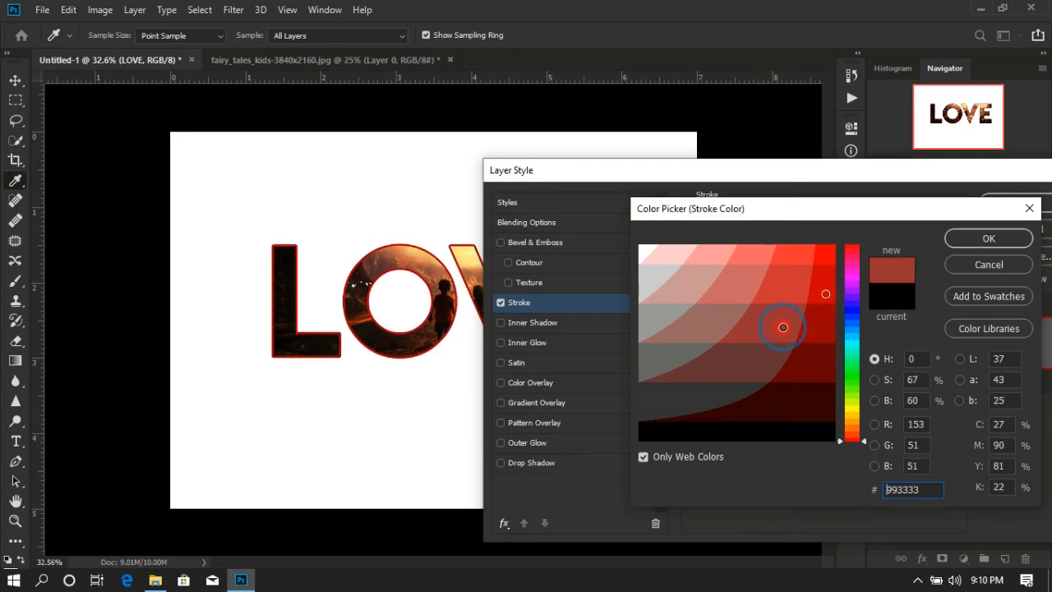
{"action": "left_click", "coordinate": [767, 356]}
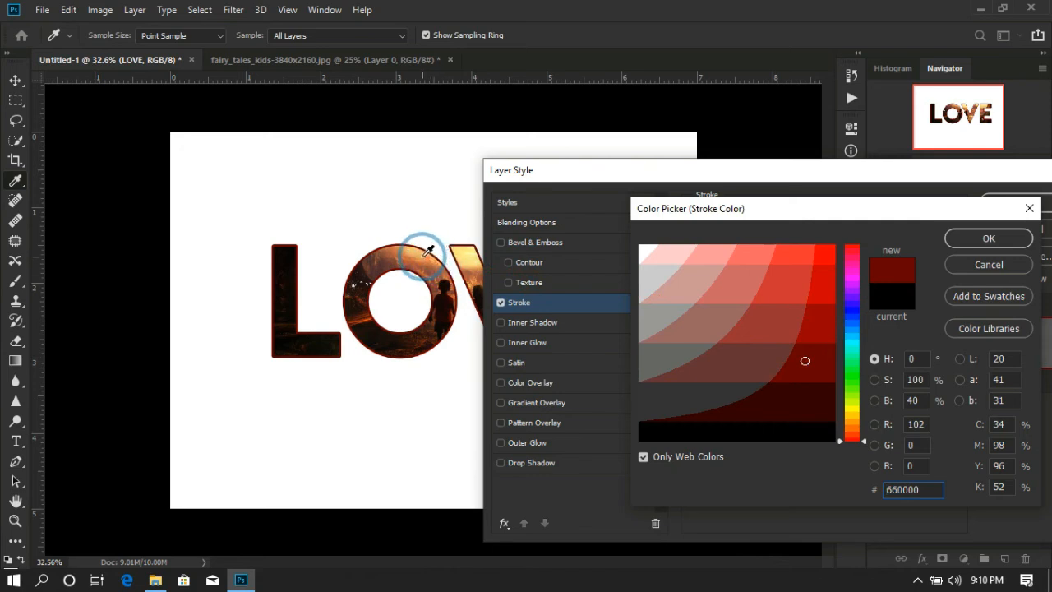
{"action": "left_click", "coordinate": [428, 250]}
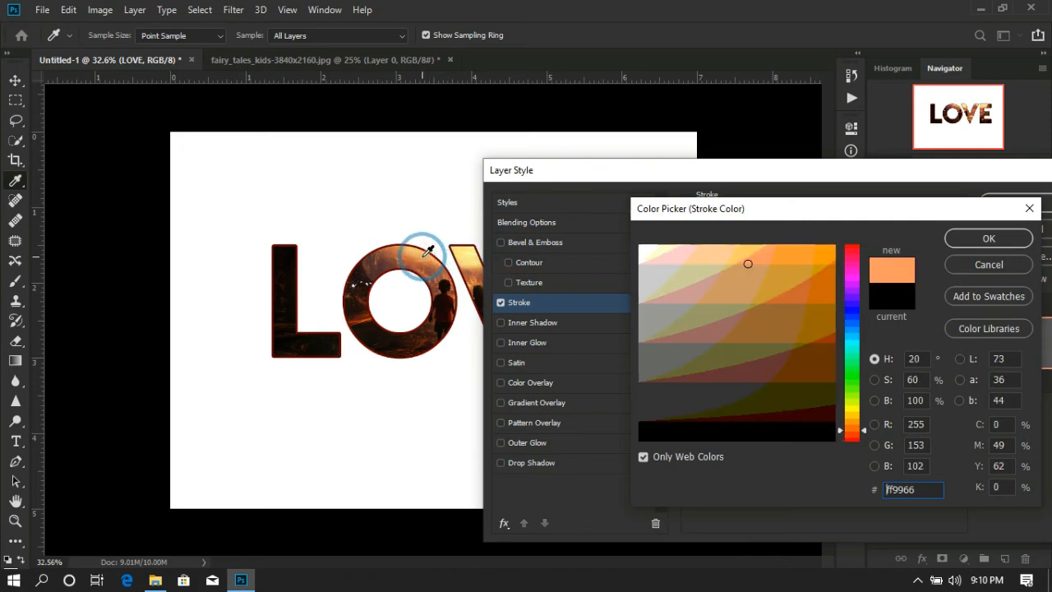
{"action": "left_click", "coordinate": [374, 316]}
{"action": "left_click", "coordinate": [369, 318]}
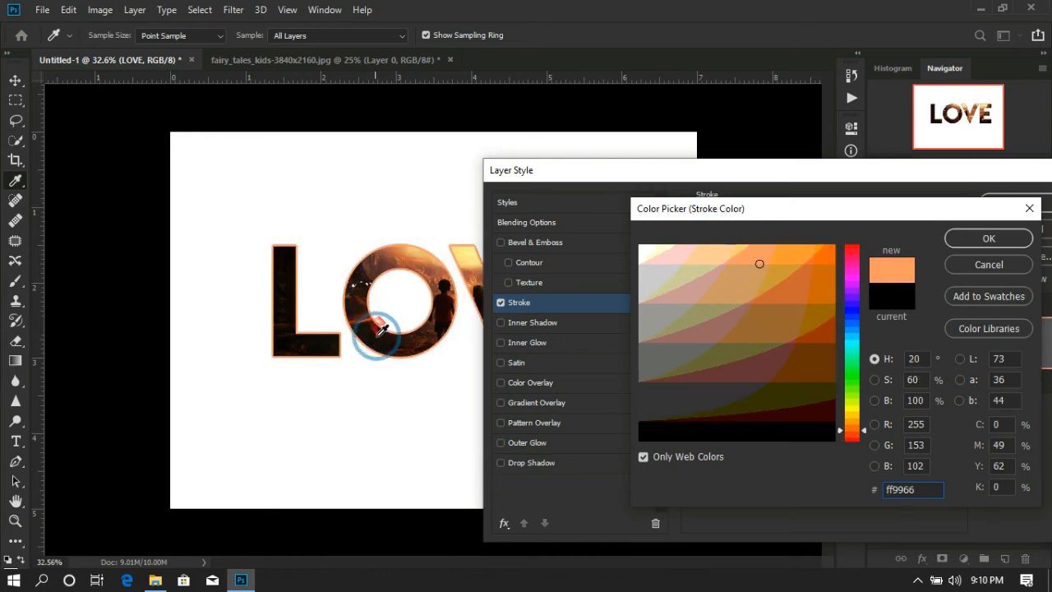
{"action": "left_click", "coordinate": [989, 238]}
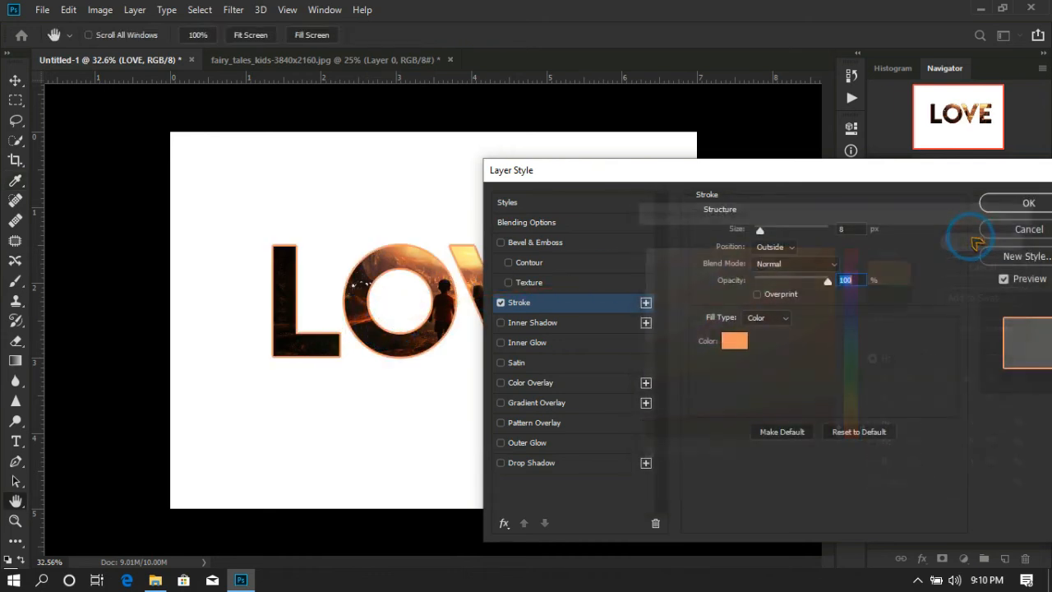
{"action": "left_click", "coordinate": [1019, 205]}
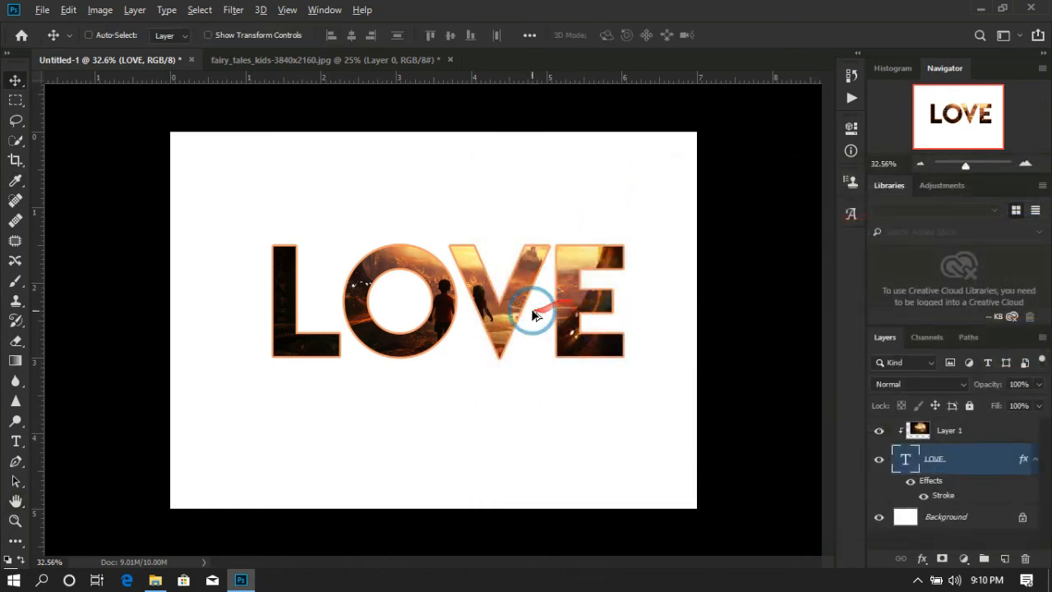
Shift the clipped image layer slightly to the left within the LOVE text and check the whole composition.
{"action": "scroll", "coordinate": [532, 315], "scroll_direction": "up", "scroll_amount": 2}
{"action": "scroll", "coordinate": [564, 317], "scroll_direction": "down", "scroll_amount": 1}
{"action": "left_click", "coordinate": [953, 431]}
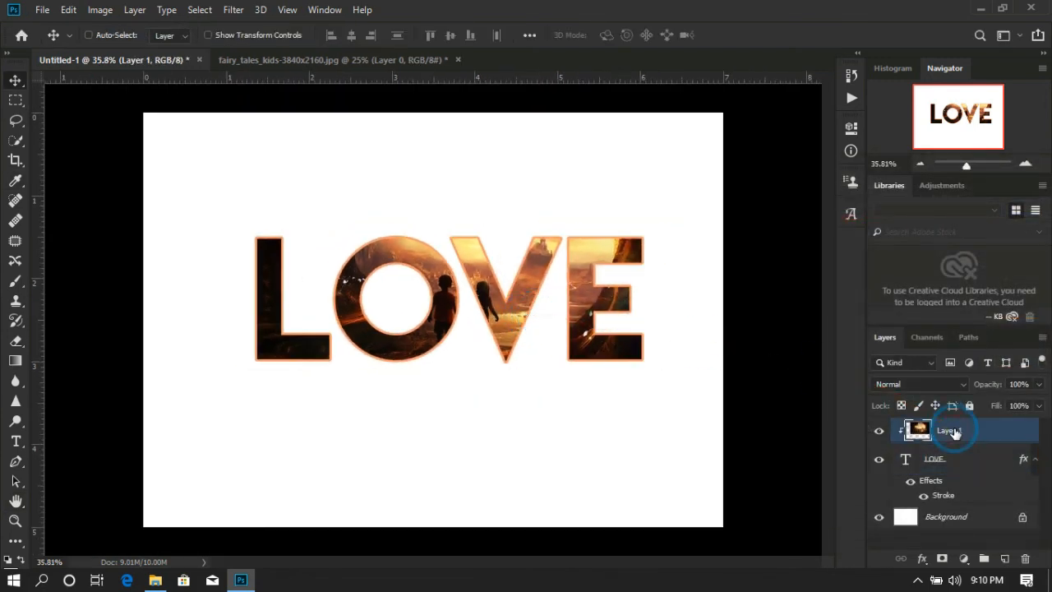
{"action": "mouse_move", "coordinate": [510, 299]}
{"action": "left_mouse_down"}
{"action": "mouse_move", "coordinate": [481, 294]}
{"action": "mouse_move", "coordinate": [507, 297]}
{"action": "left_mouse_up"}
{"action": "scroll", "coordinate": [507, 298], "scroll_direction": "down", "scroll_amount": 3}
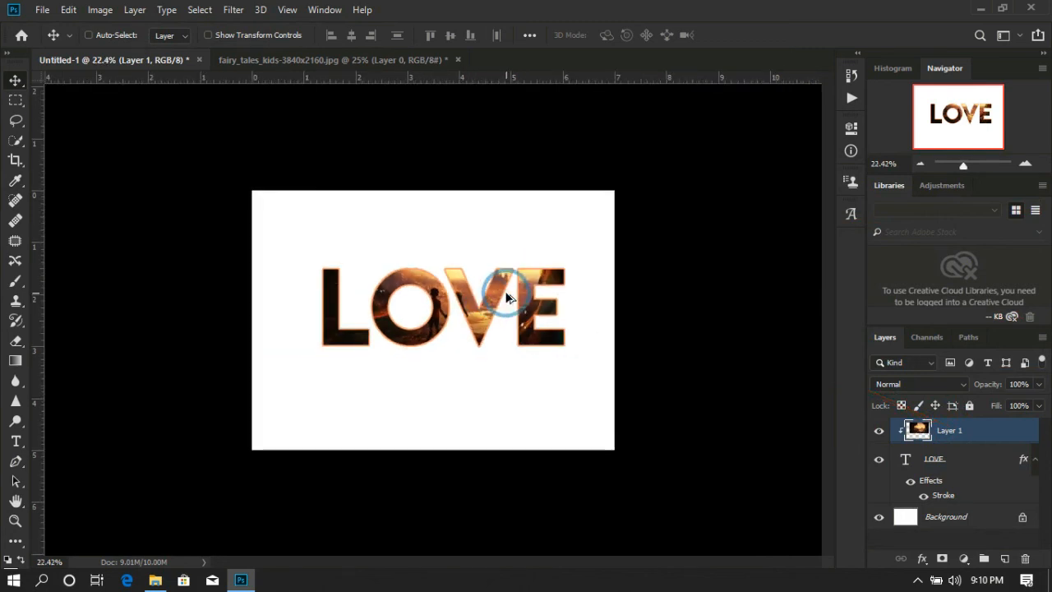
{"action": "scroll", "coordinate": [507, 297], "scroll_direction": "up", "scroll_amount": 2}
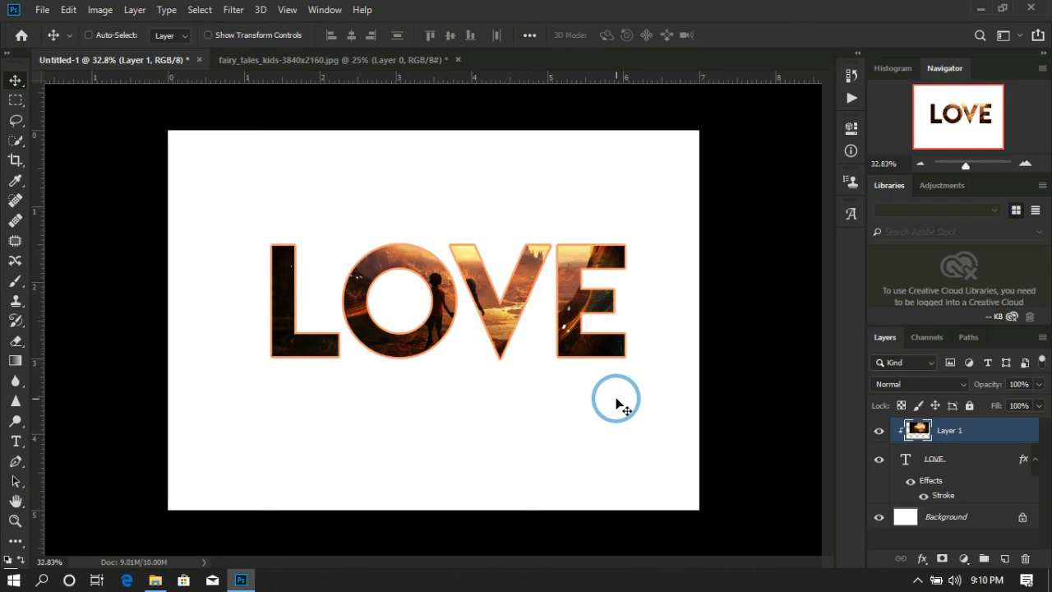